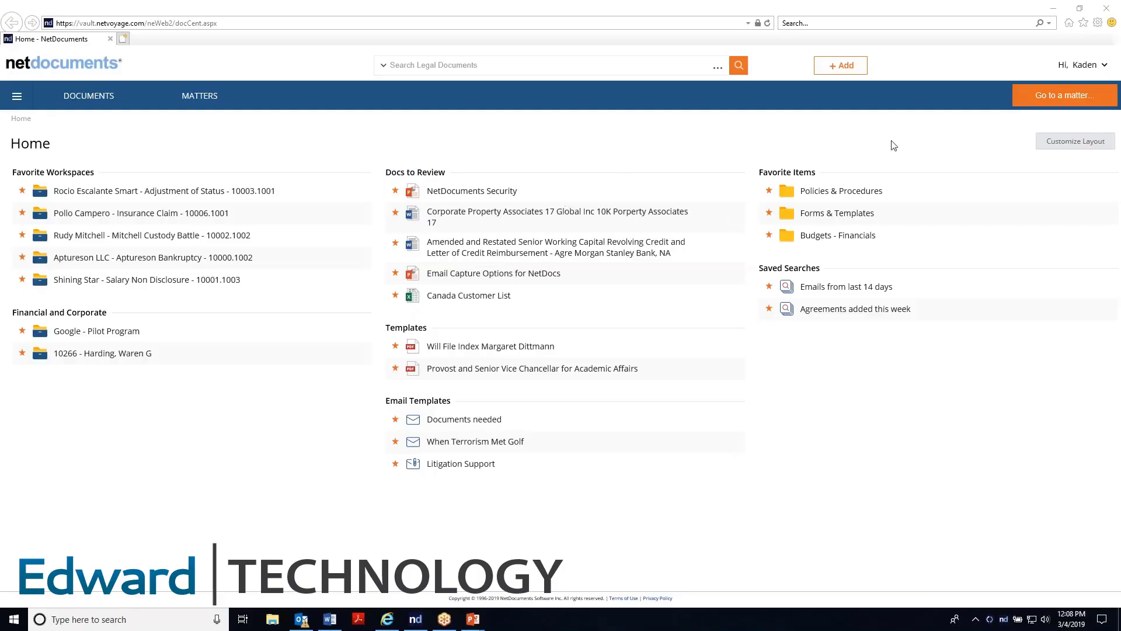
- Jump to the client's Dog Toy Patent matter and open its workspace
{"action": "left_click", "coordinate": [1059, 96]}
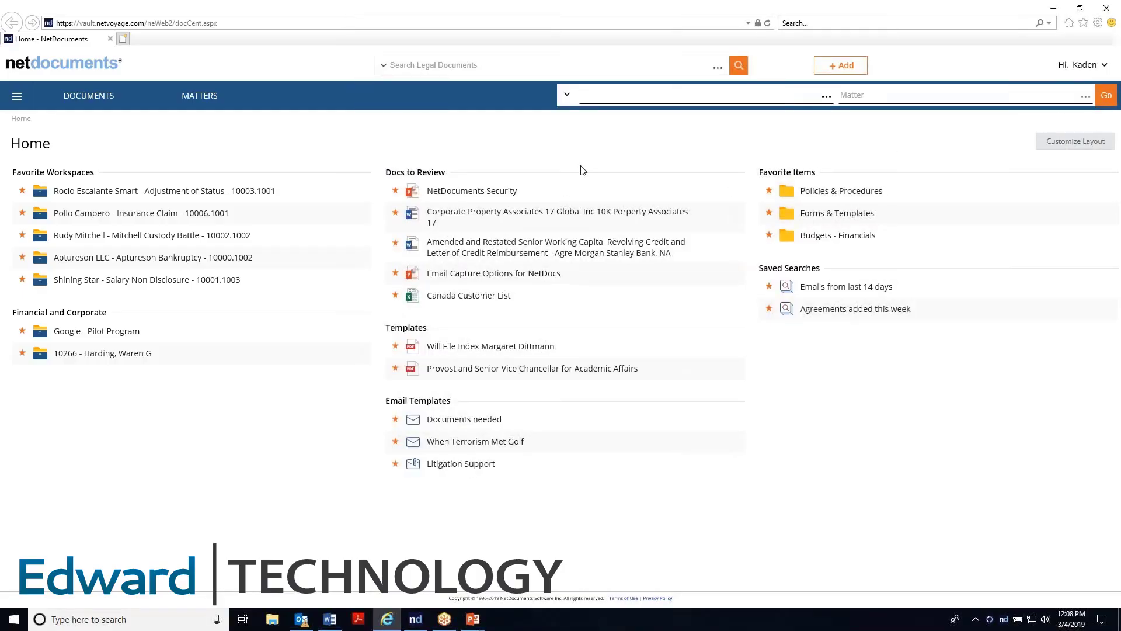
{"action": "type", "text": "rocio"}
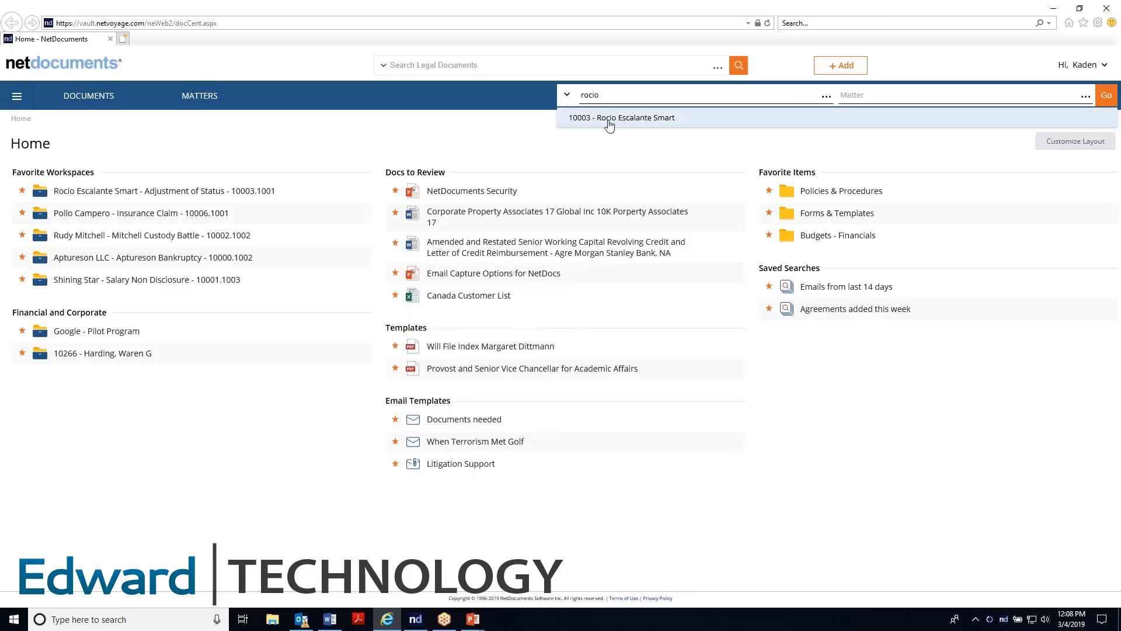
{"action": "left_click", "coordinate": [609, 119]}
{"action": "type", "text": "dog"}
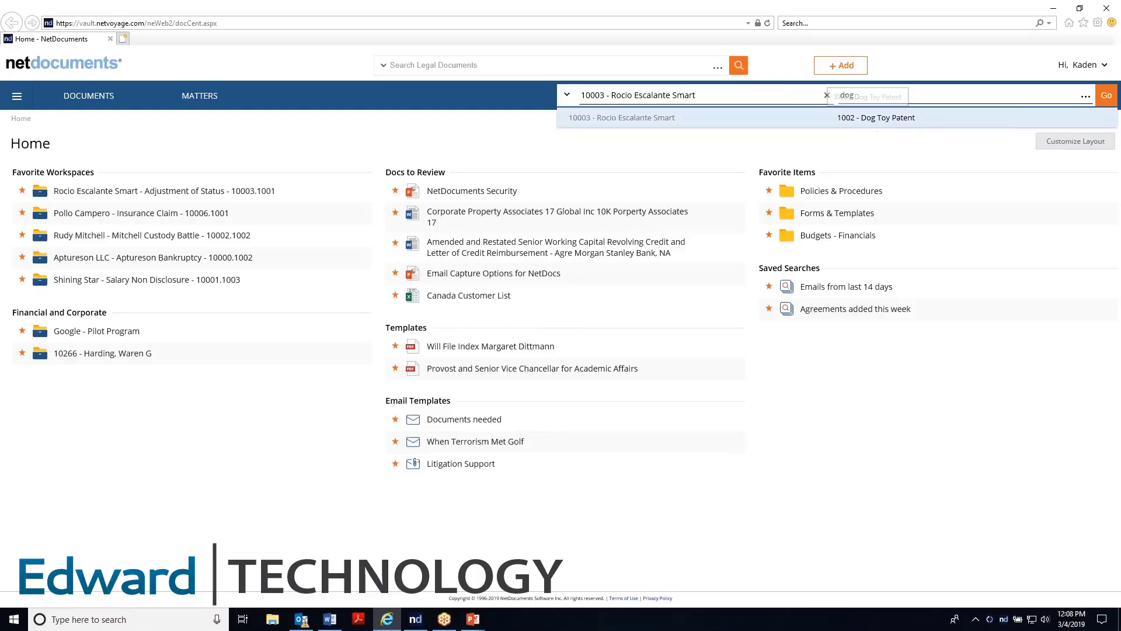
{"action": "left_click", "coordinate": [855, 120]}
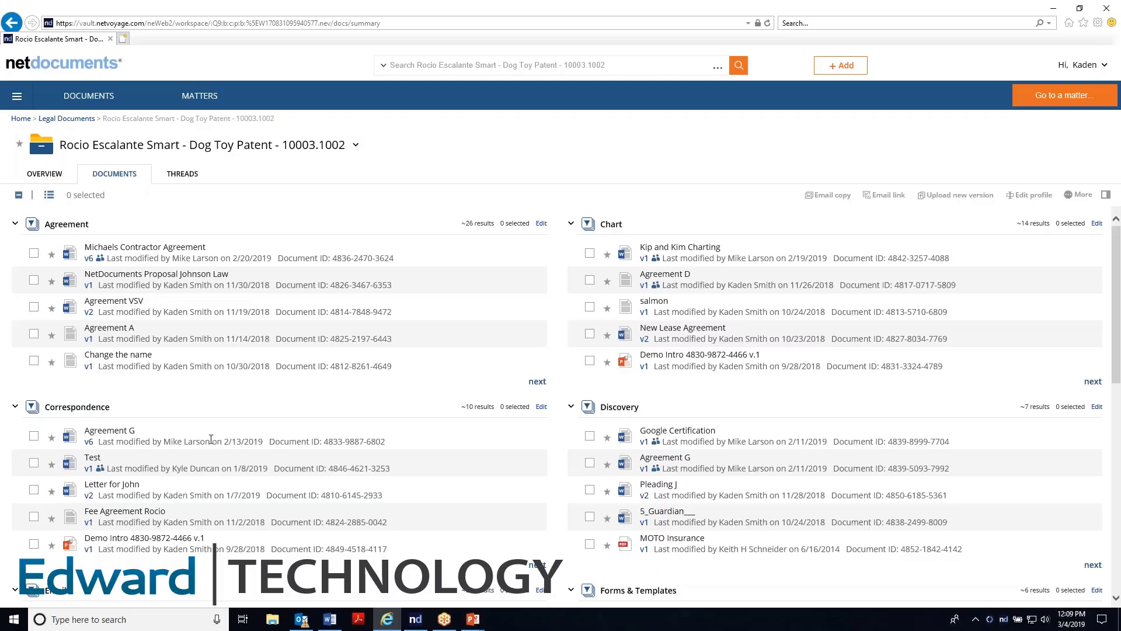
- Switch the Documents tab from category groups to a single flat list view
{"action": "scroll", "coordinate": [283, 309], "scroll_direction": "down", "scroll_amount": 4}
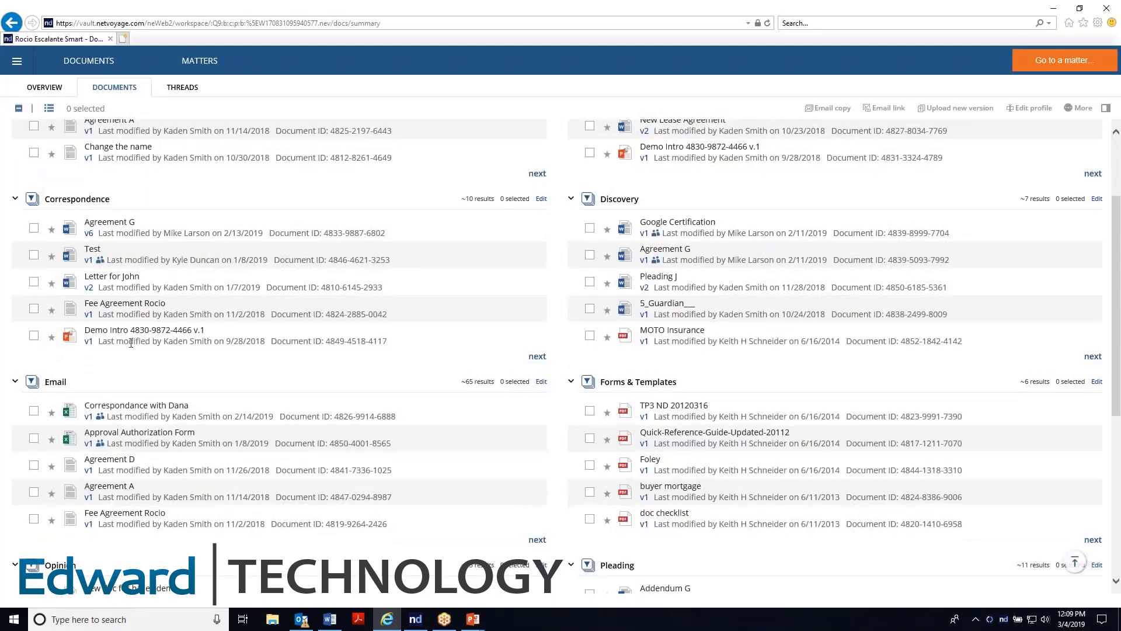
{"action": "scroll", "coordinate": [104, 393], "scroll_direction": "up", "scroll_amount": 4}
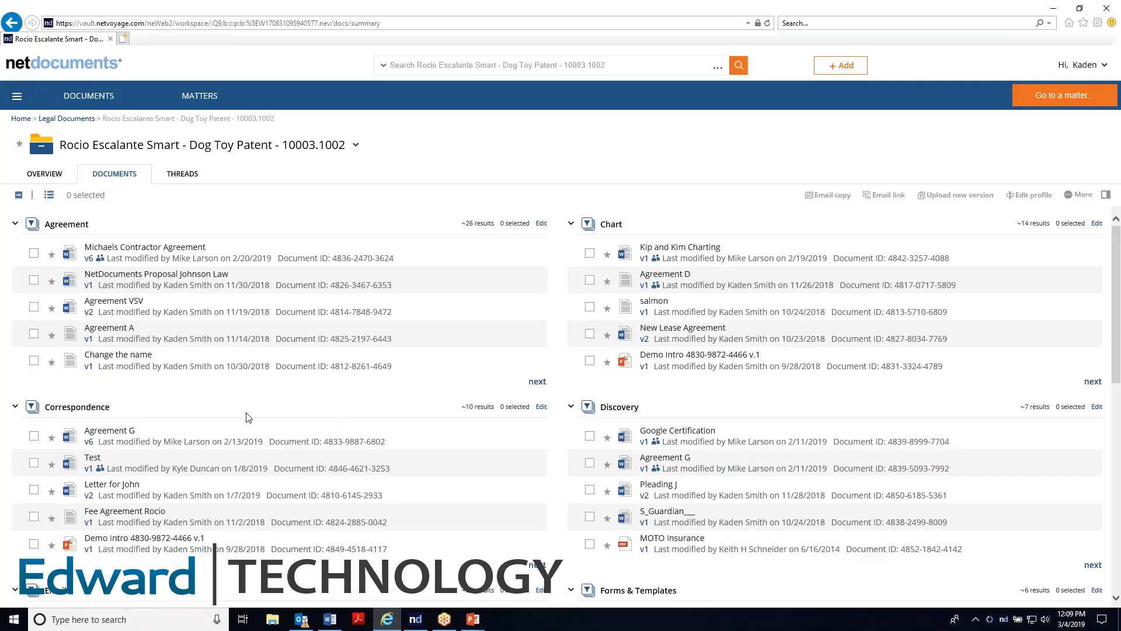
{"action": "left_click", "coordinate": [49, 195]}
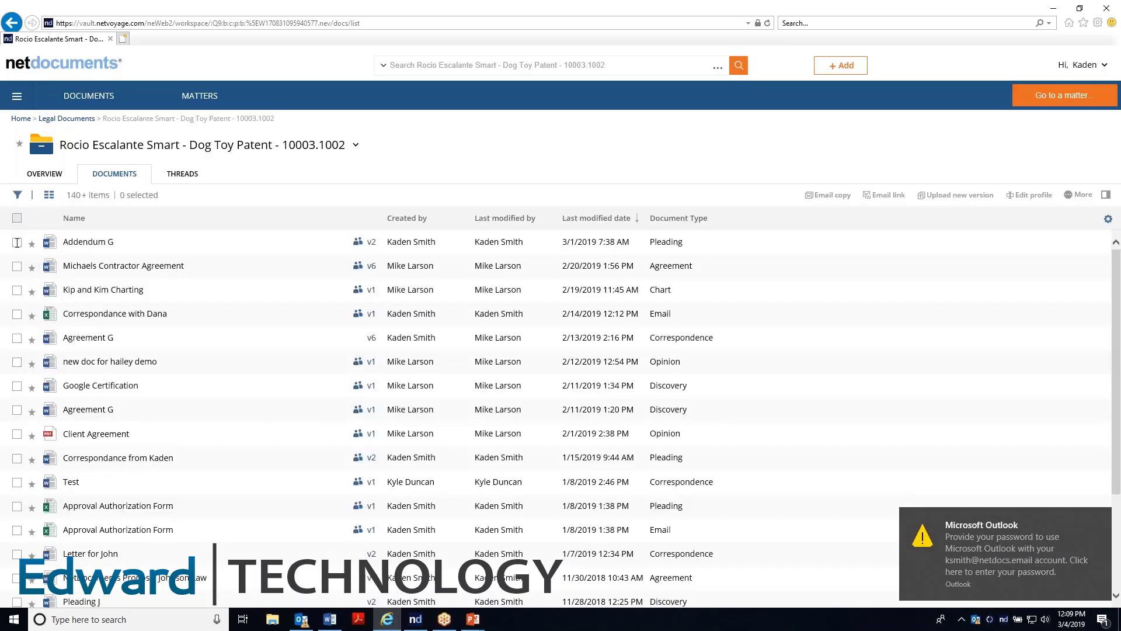
- Select Addendum G and show its text in the details pane's Preview tab
{"action": "left_click", "coordinate": [193, 241]}
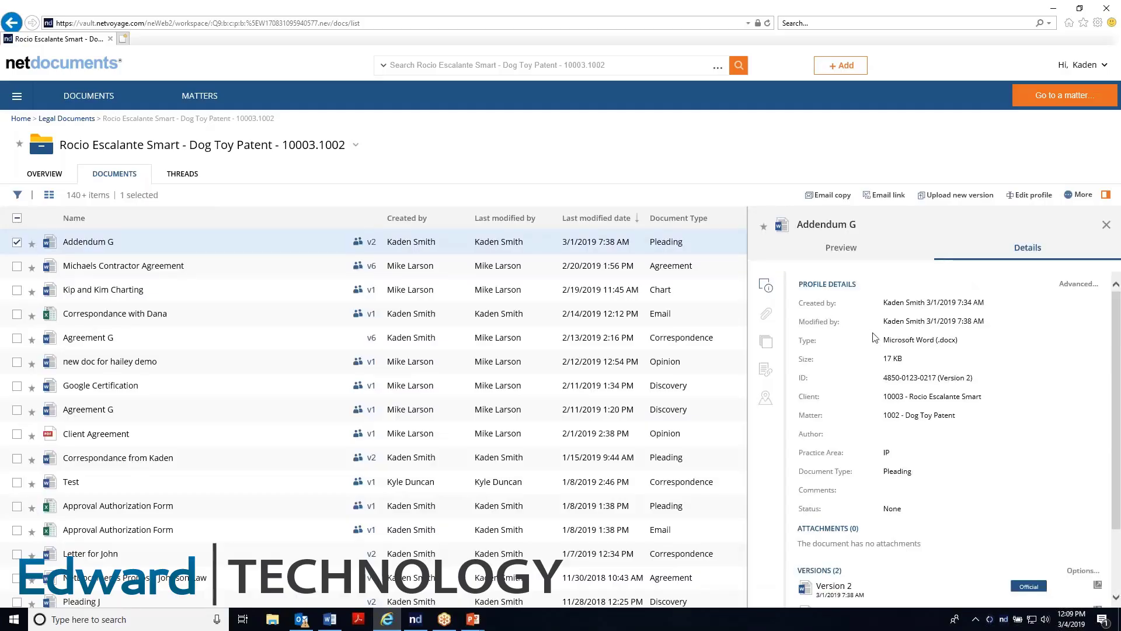
{"action": "left_click", "coordinate": [842, 248]}
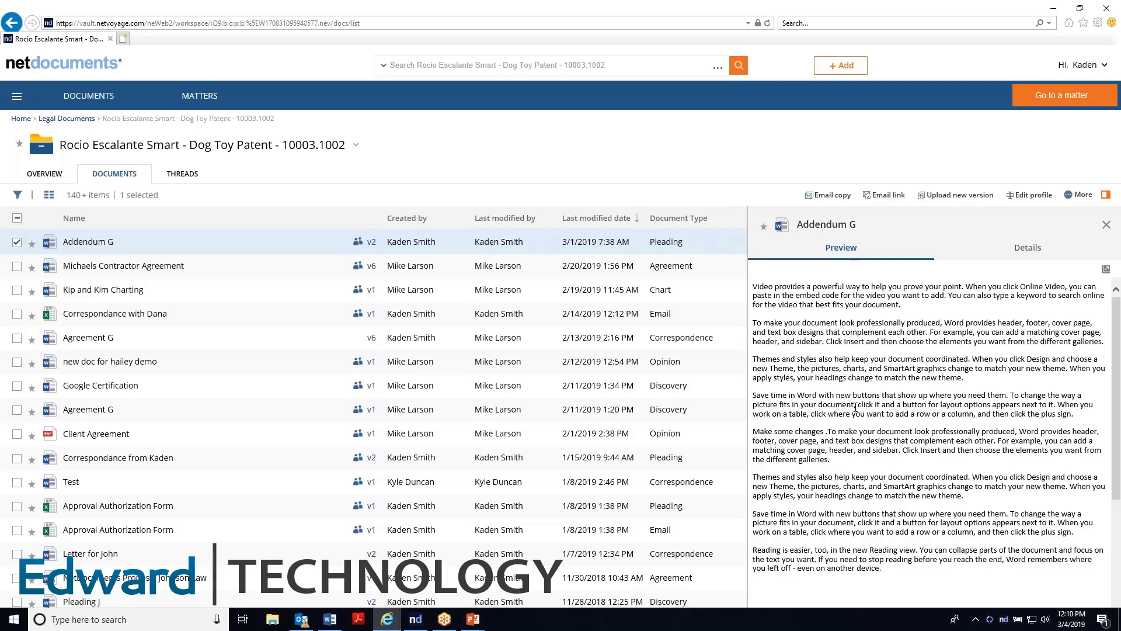
{"action": "left_click_drag", "start_coordinate": [852, 413], "coordinate": [770, 369]}
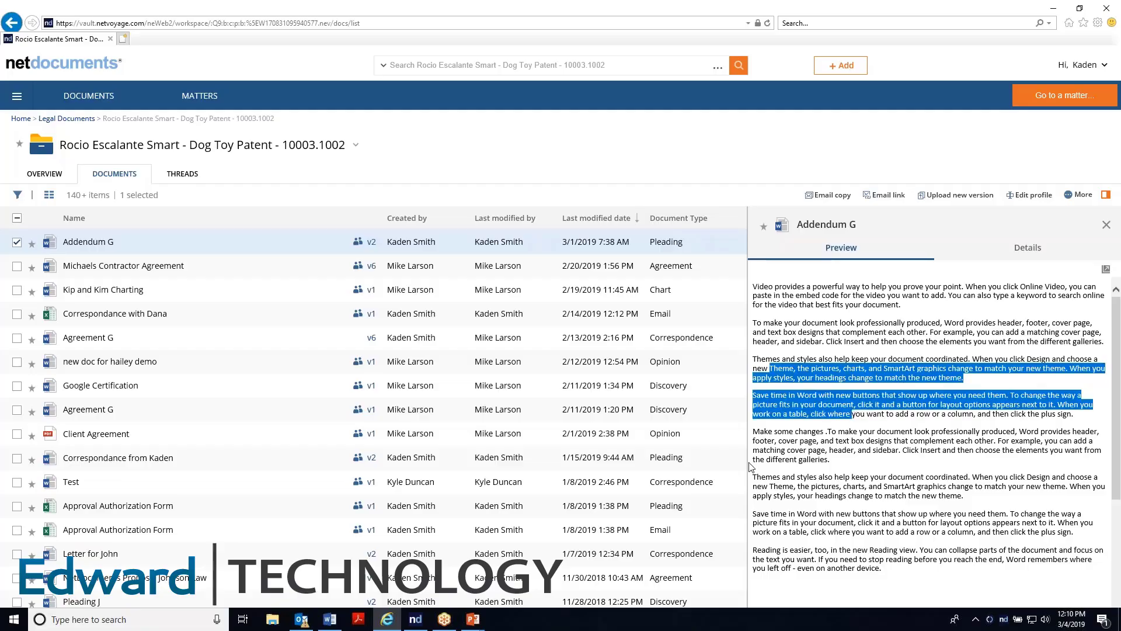
{"action": "left_click", "coordinate": [808, 349]}
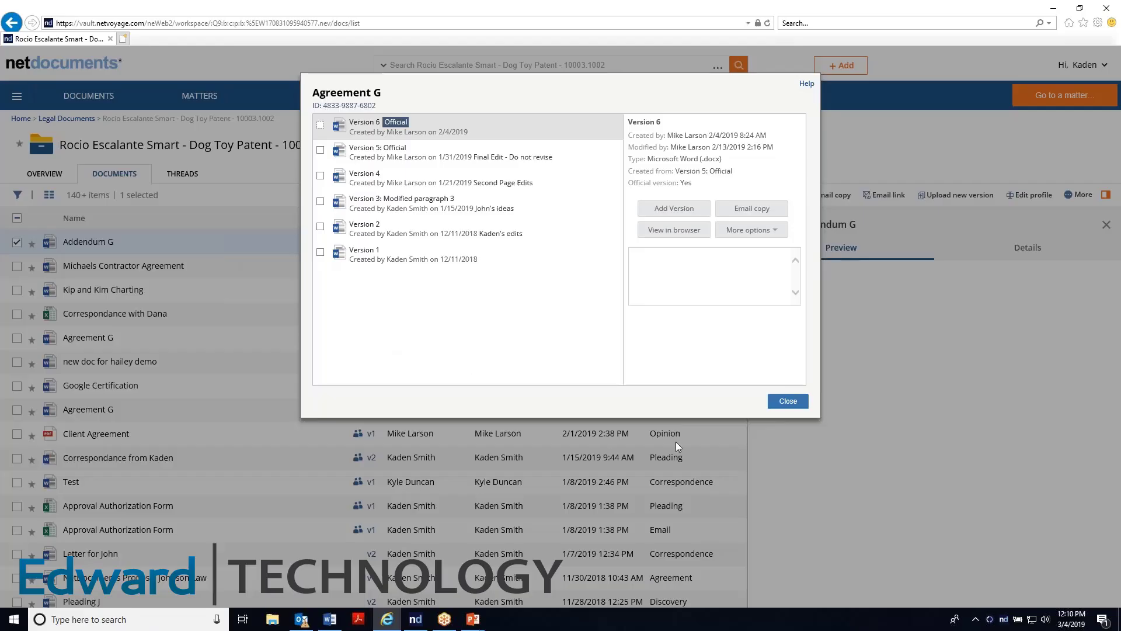
{"action": "left_click", "coordinate": [788, 402]}
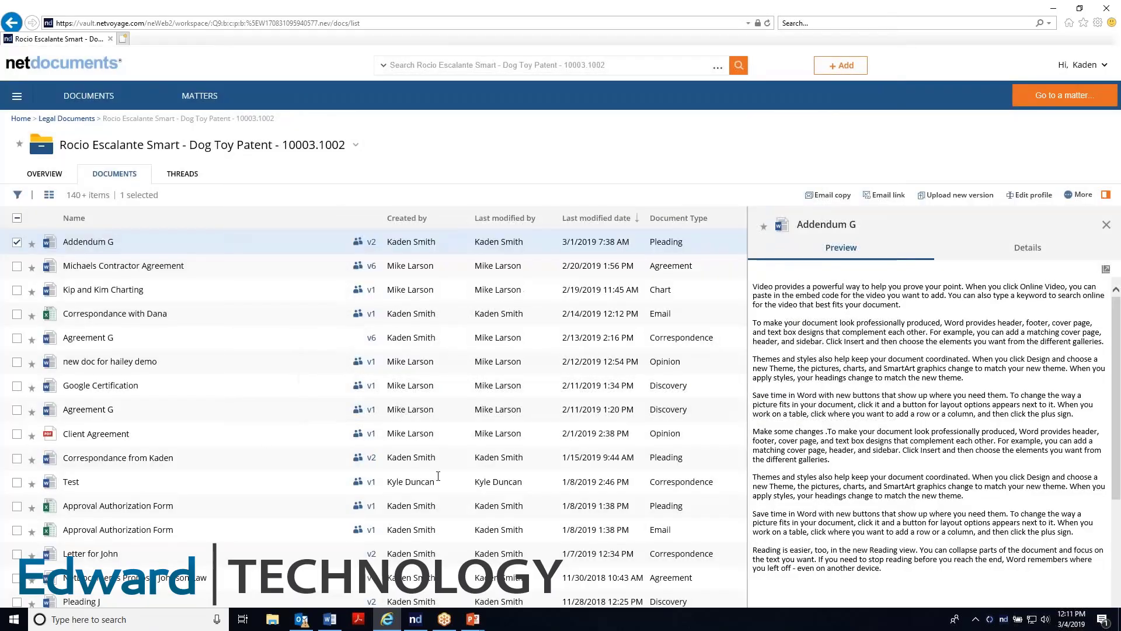
- From the Home page, run an Everything search for 'chase bank'
{"action": "left_click", "coordinate": [56, 66]}
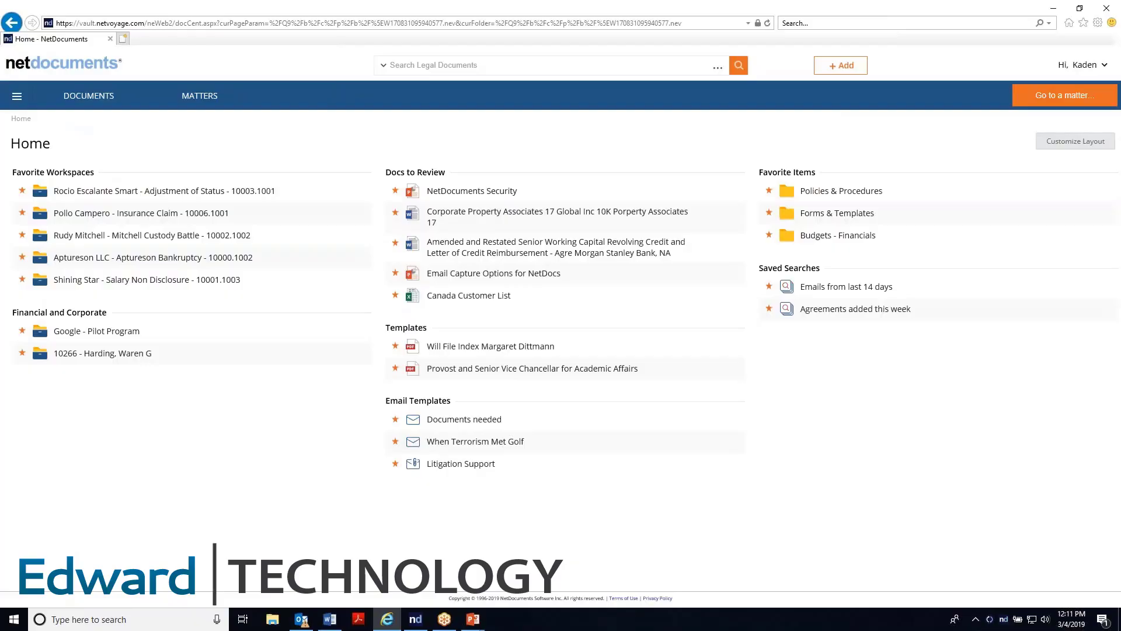
{"action": "left_click", "coordinate": [469, 69]}
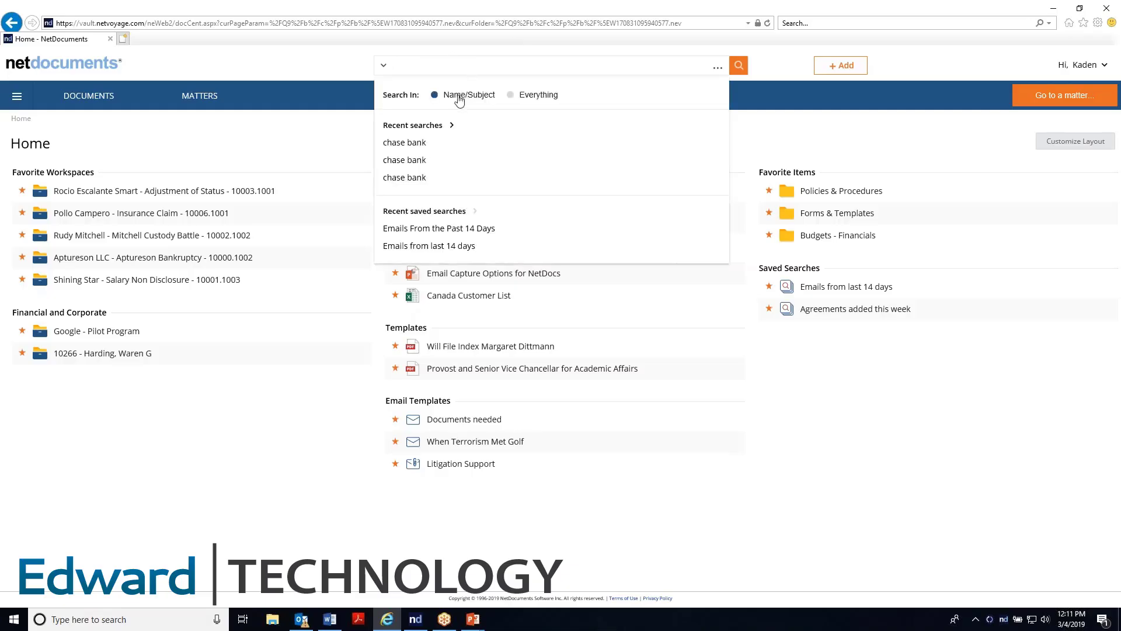
{"action": "left_click", "coordinate": [511, 98]}
{"action": "type", "text": "chase bank"}
{"action": "key", "text": "Return"}
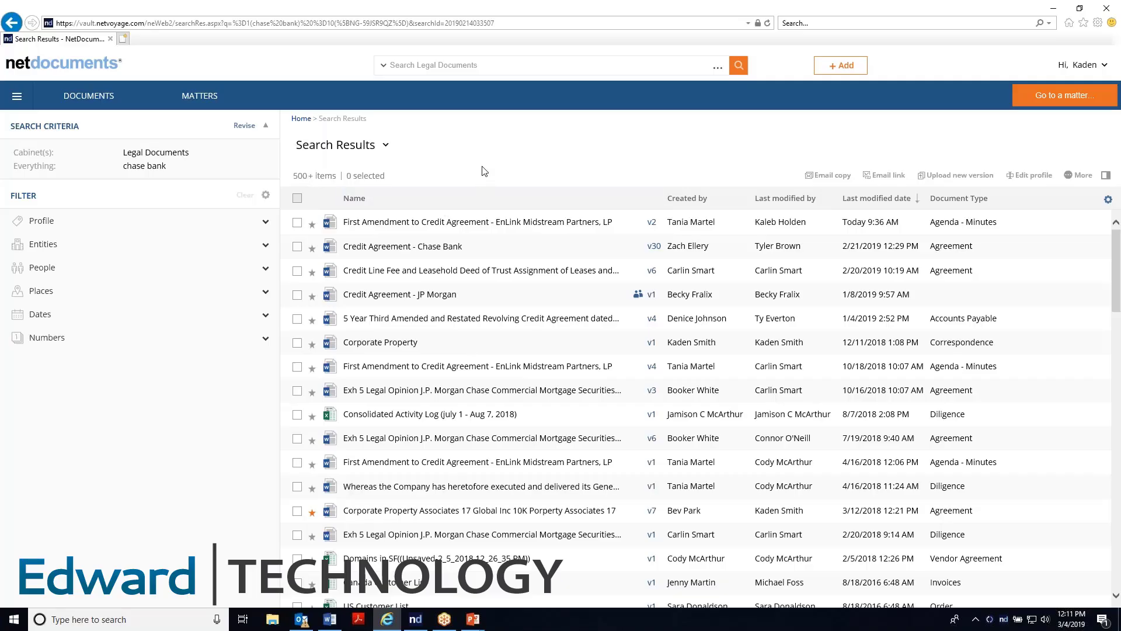
- Preview Credit Agreement - Chase Bank with 'chase' and 'bank' highlighted
{"action": "left_click", "coordinate": [298, 249]}
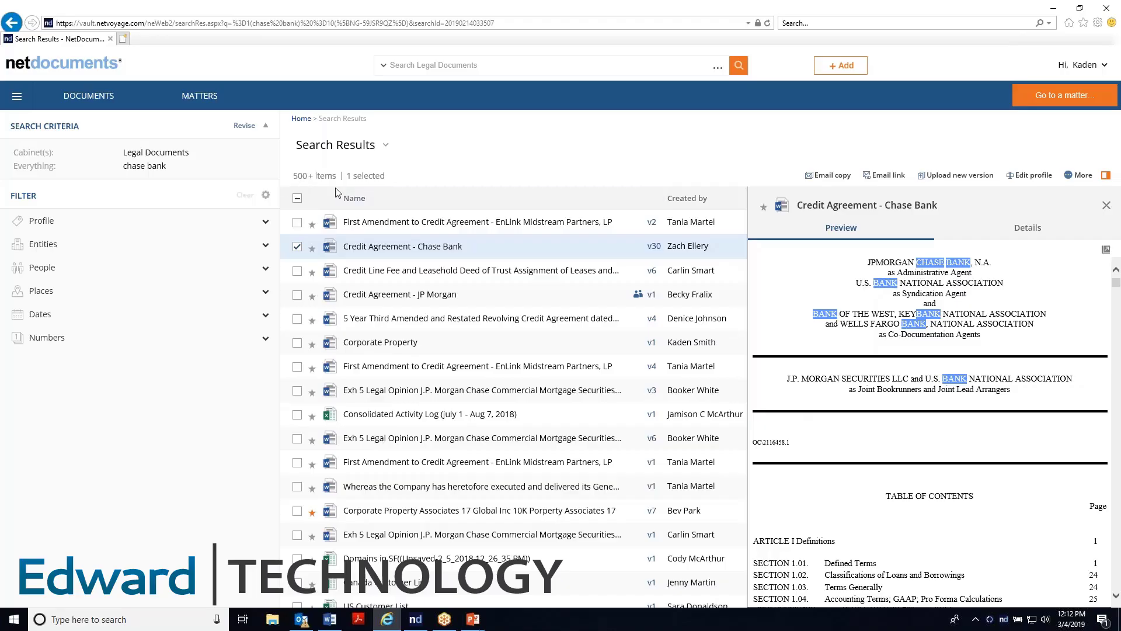
- Expand the Profile filters and view the Author breakdown without applying it
{"action": "left_click", "coordinate": [268, 222]}
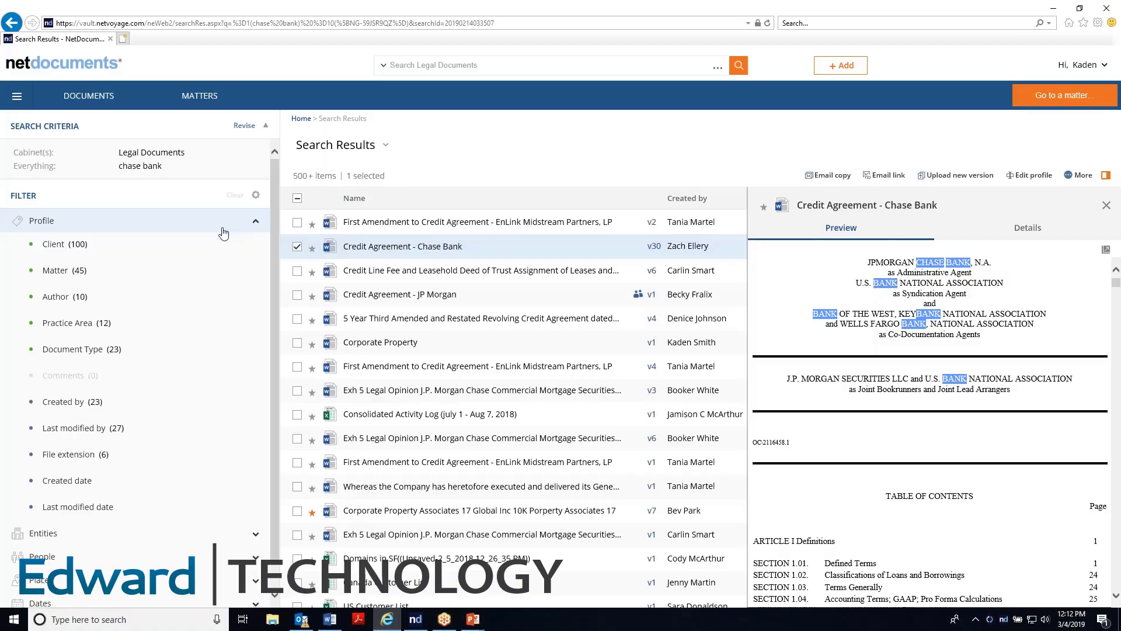
{"action": "left_click", "coordinate": [117, 299]}
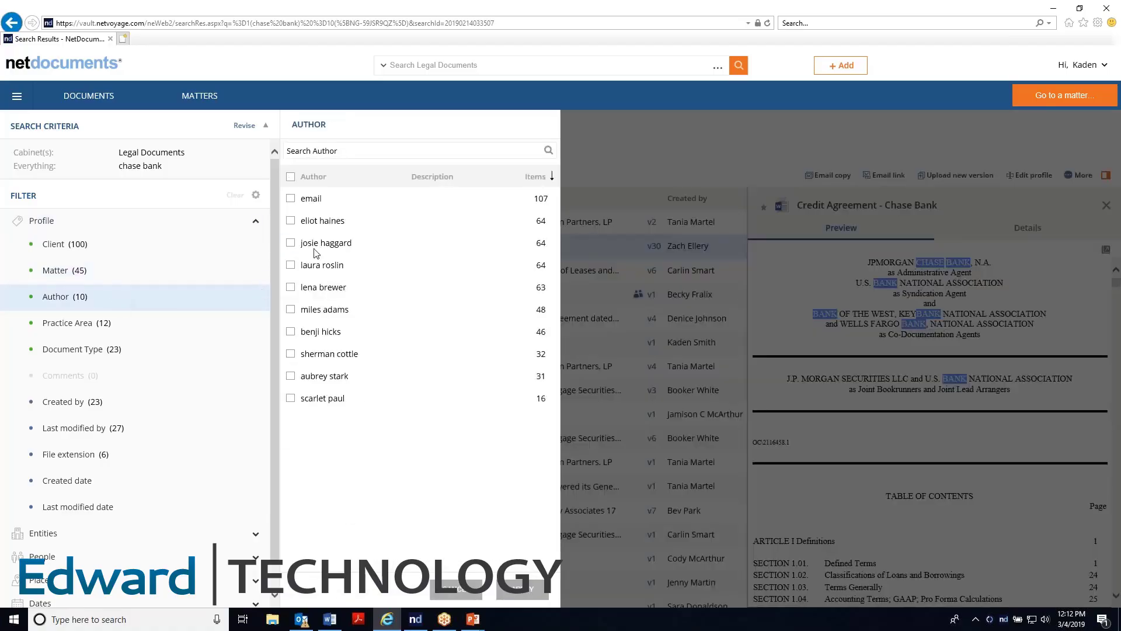
{"action": "left_click", "coordinate": [453, 595]}
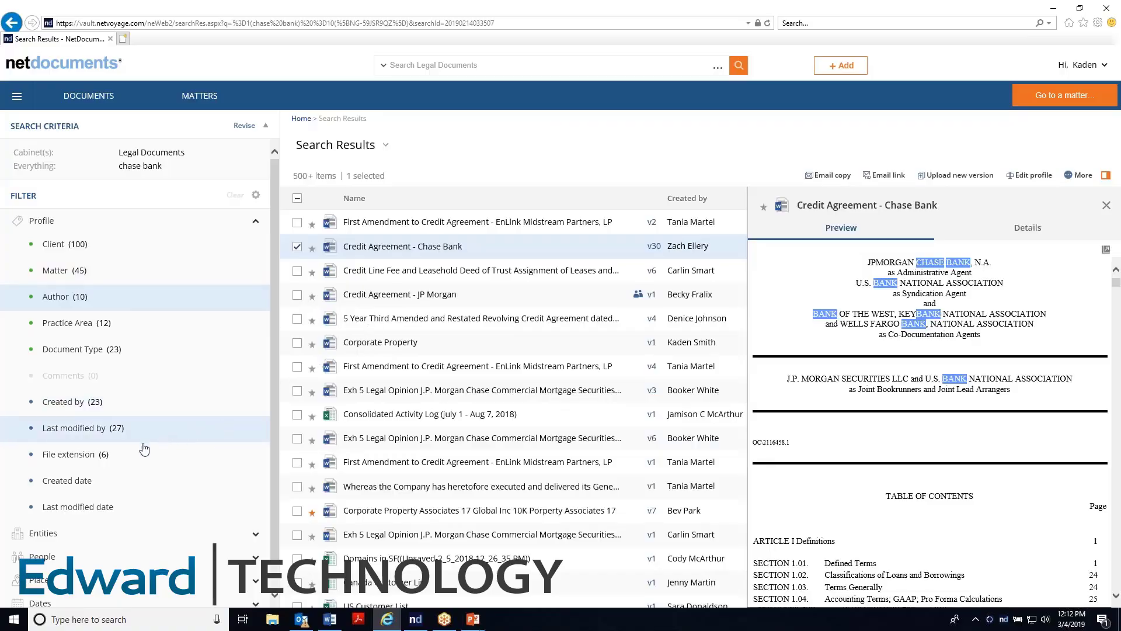
- View the File extension breakdown without filtering, then switch to a blank Word document
{"action": "left_click", "coordinate": [87, 462]}
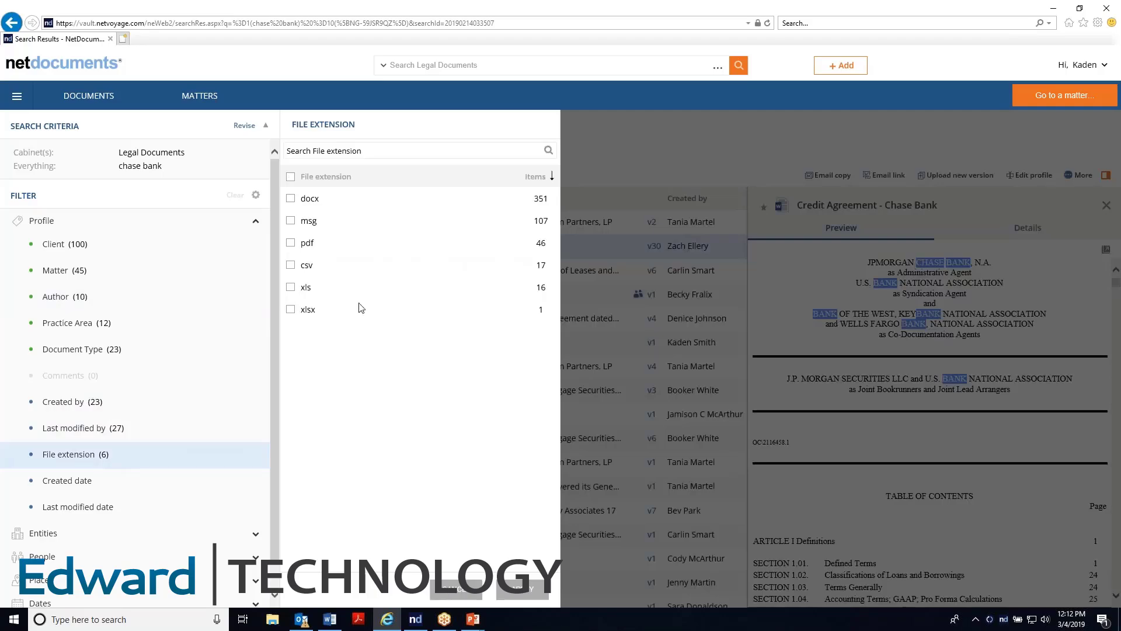
{"action": "left_click", "coordinate": [454, 586]}
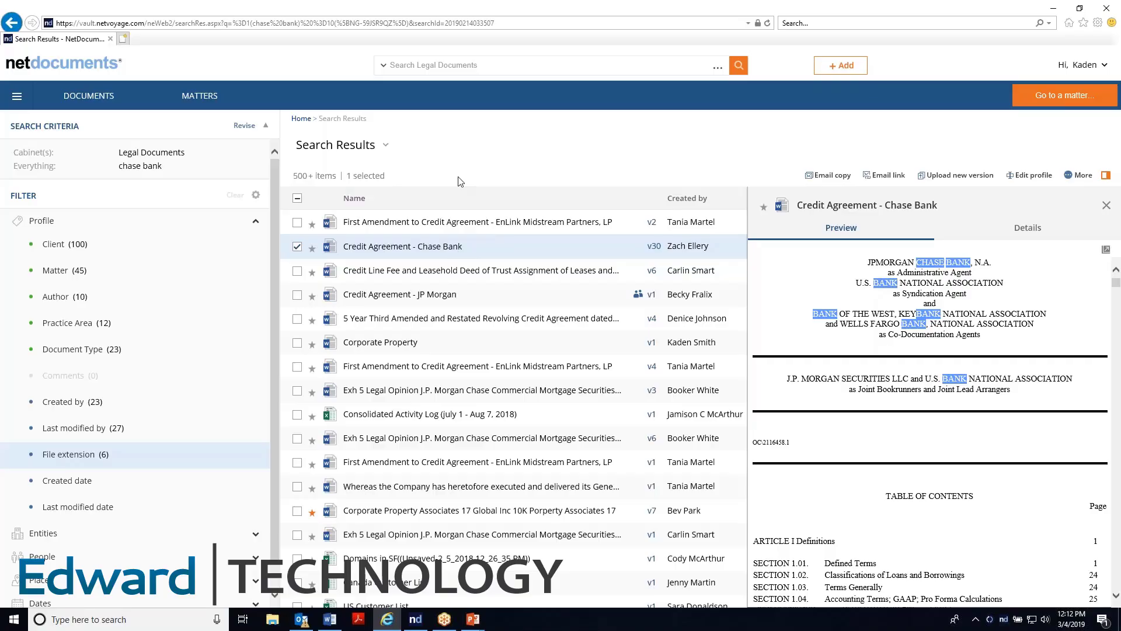
{"action": "left_click", "coordinate": [89, 96]}
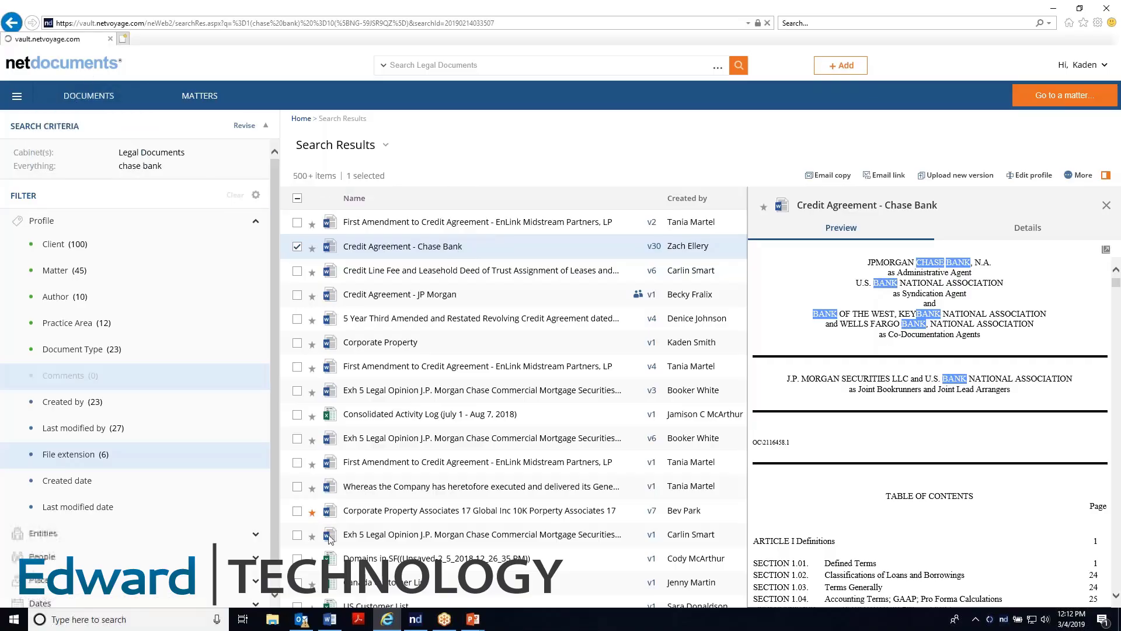
{"action": "left_click", "coordinate": [330, 619]}
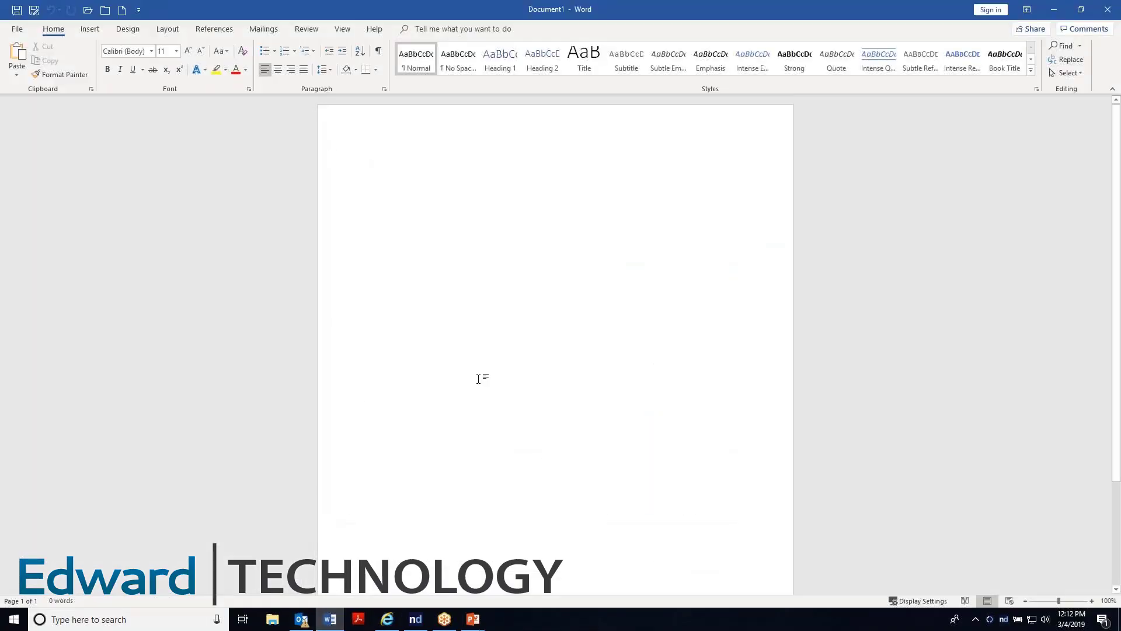
- Fill Document1 with sample paragraphs using =rand(), then save with Ctrl+S
{"action": "type", "text": "=rand"}
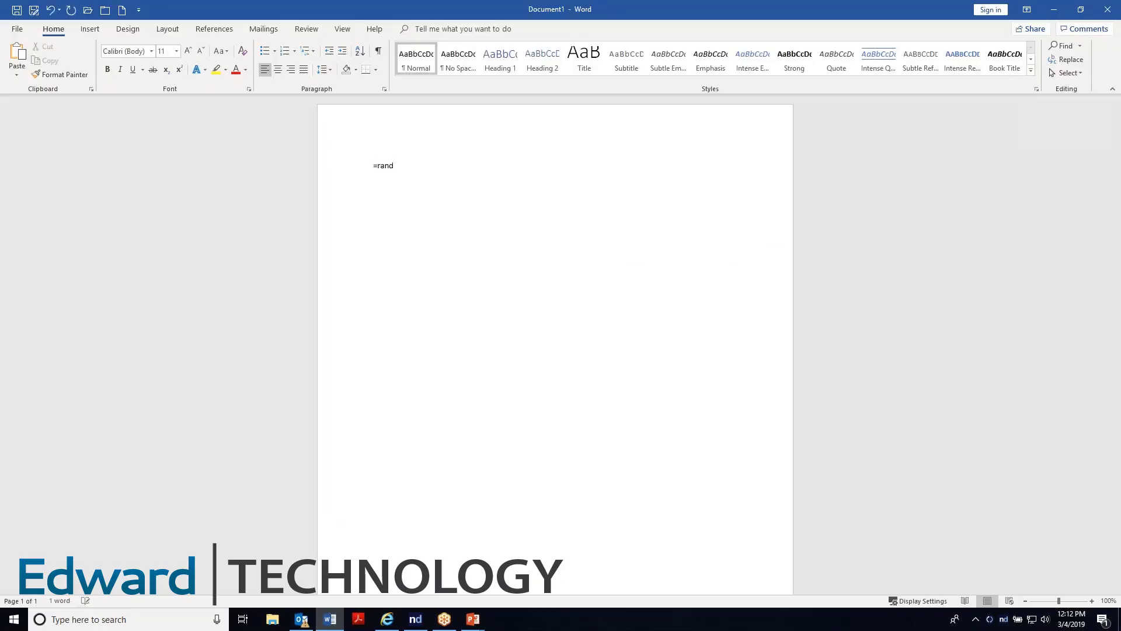
{"action": "type", "text": "()"}
{"action": "key", "text": "Return"}
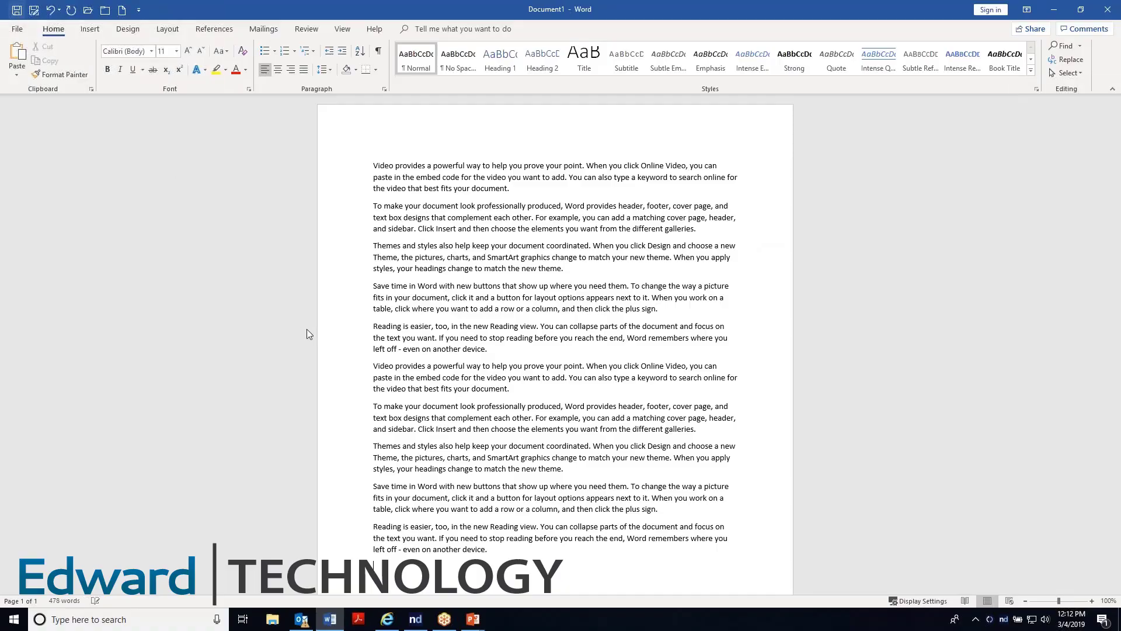
{"action": "key", "text": "ctrl+s"}
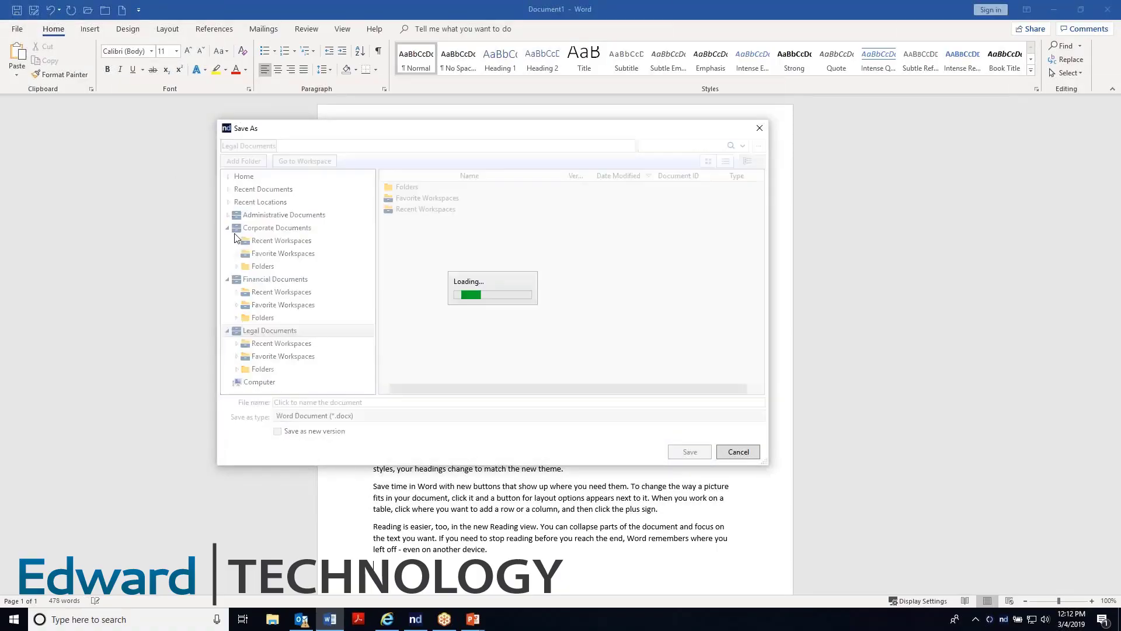
- Collapse Financial Documents and start entering the file name 'Addendum for Housing Contract'
{"action": "left_click", "coordinate": [227, 242]}
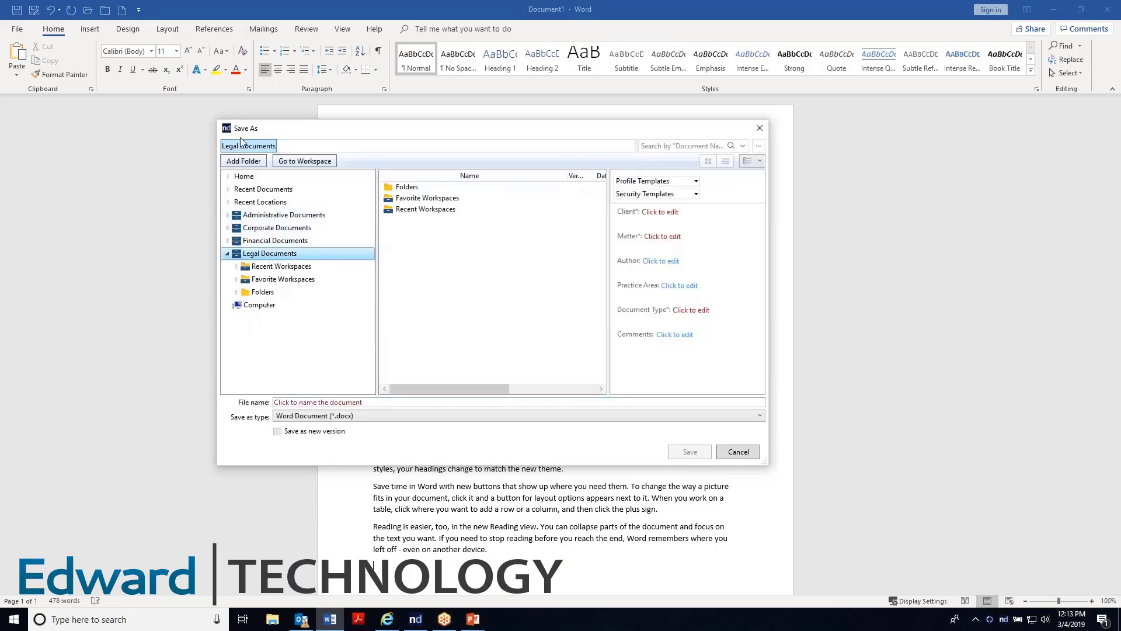
{"action": "left_click", "coordinate": [318, 402]}
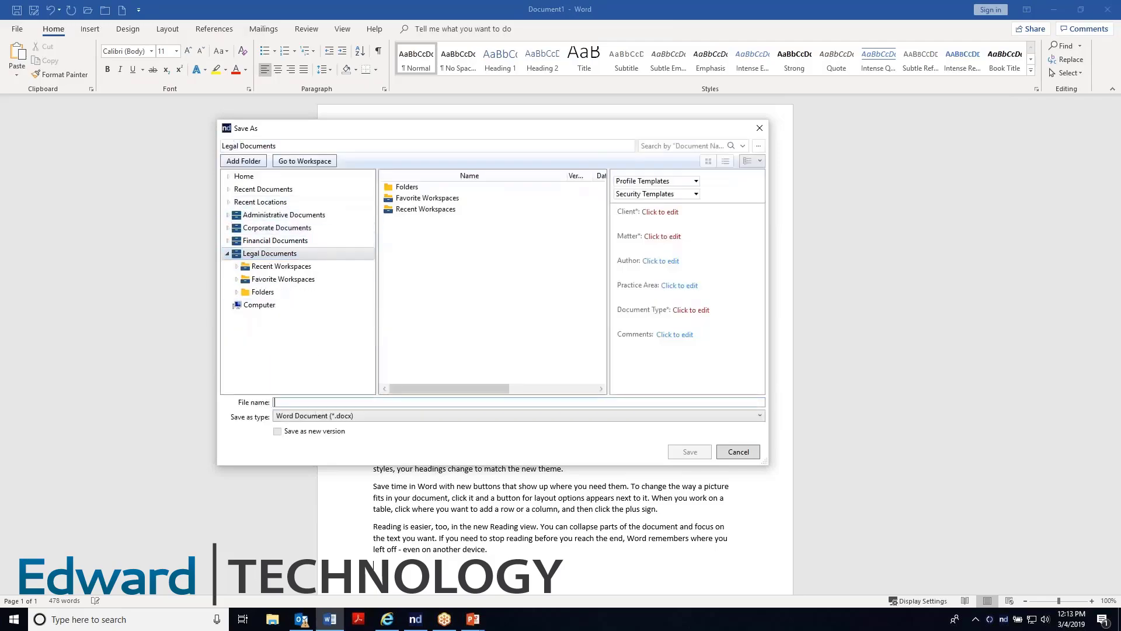
{"action": "type", "text": "Adden"}
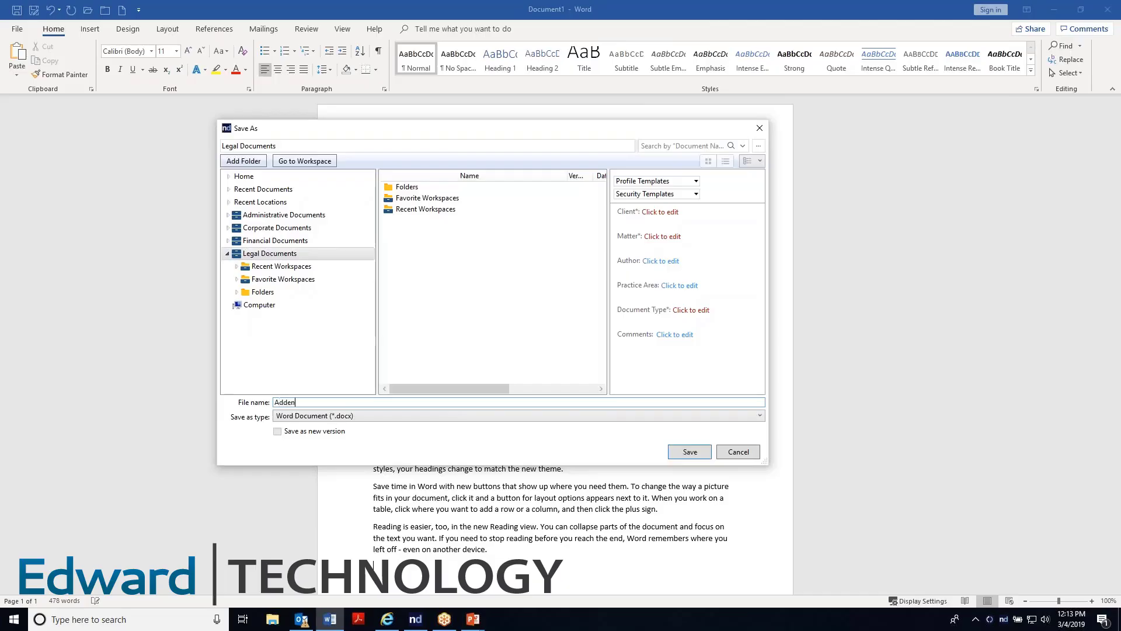
{"action": "type", "text": "dum for Housing Contract"}
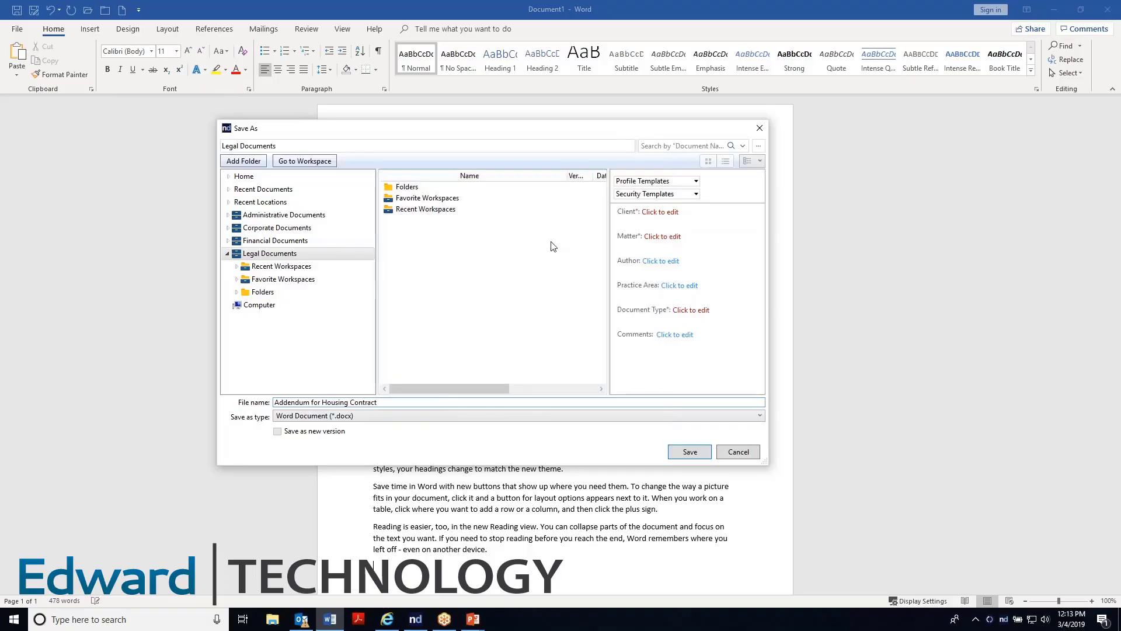
- Set the profile's Client to the client and Matter to Dog Toy Patent
{"action": "left_click", "coordinate": [661, 212]}
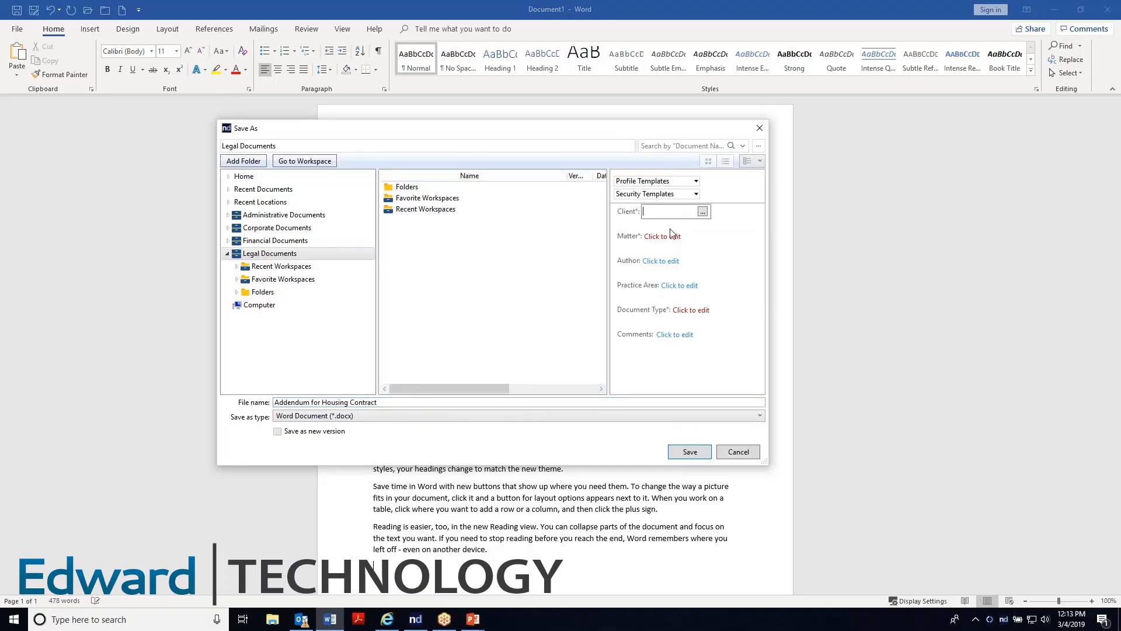
{"action": "type", "text": "rocio"}
{"action": "left_click", "coordinate": [672, 225]}
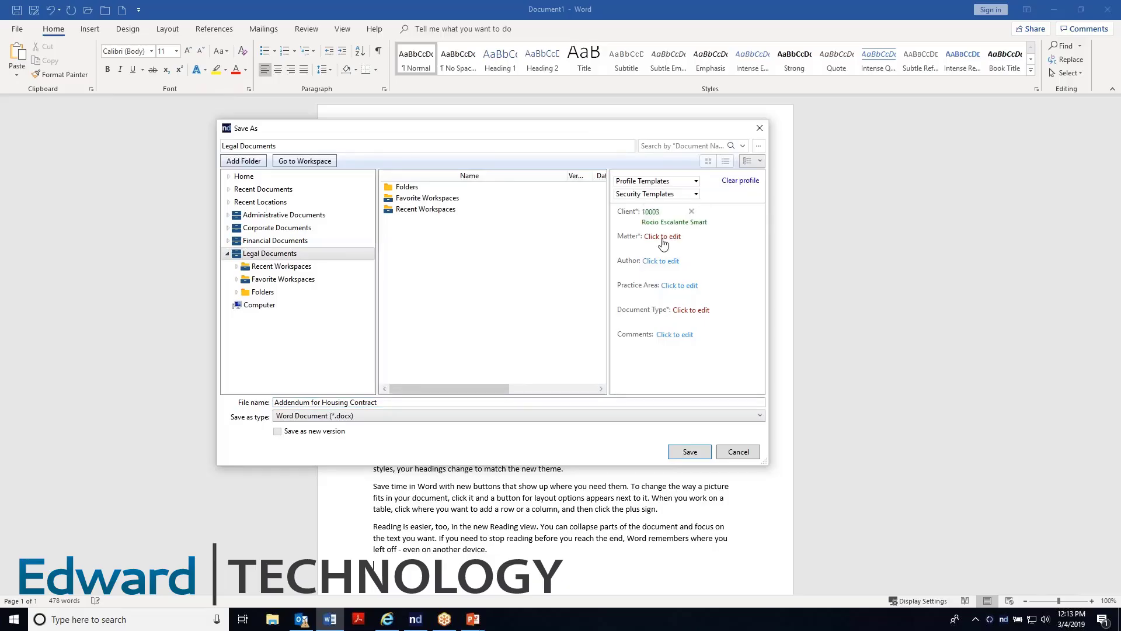
{"action": "type", "text": "dog toy"}
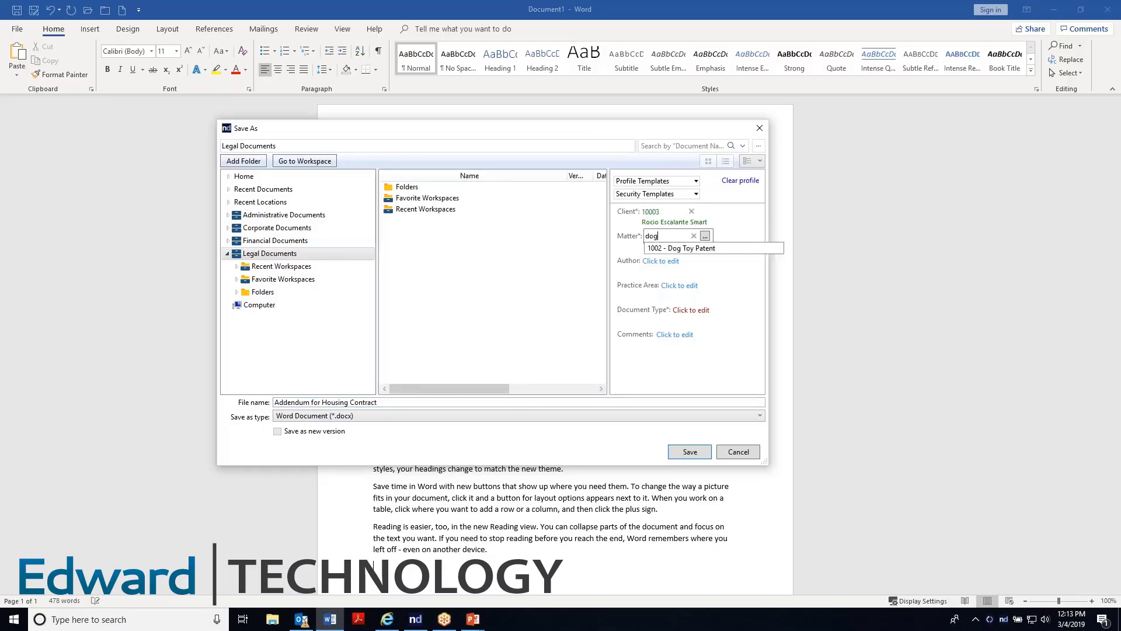
{"action": "key", "text": "Return"}
- Set Document Type to Agreement and expand Recent Workspaces under Legal Documents
{"action": "left_click", "coordinate": [687, 309]}
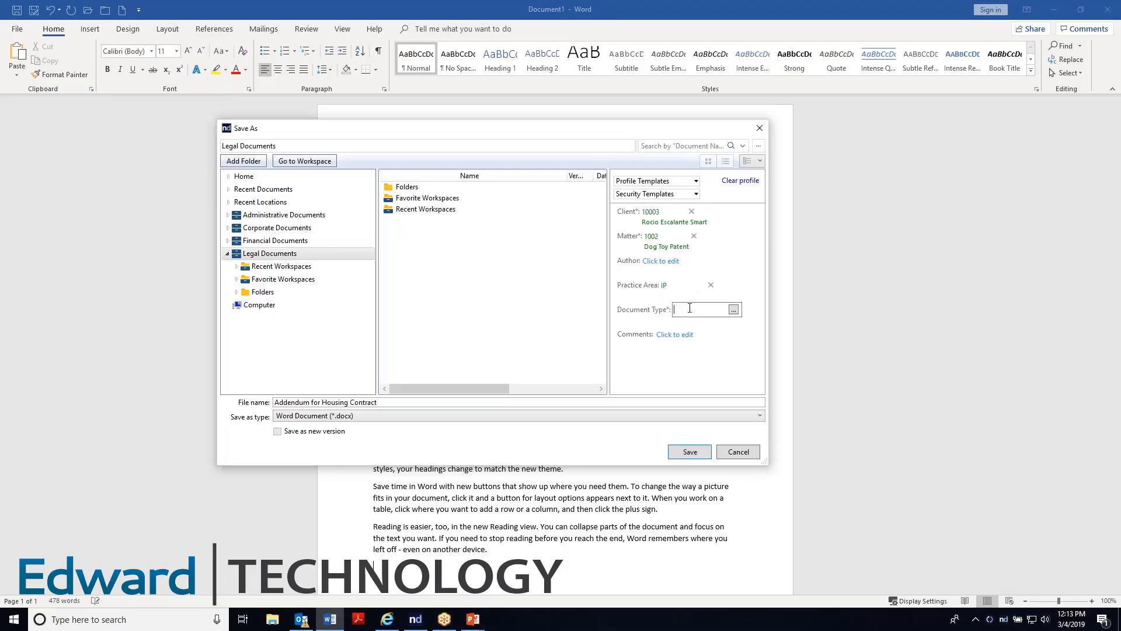
{"action": "type", "text": "agree"}
{"action": "left_click", "coordinate": [696, 323]}
{"action": "left_click", "coordinate": [236, 267]}
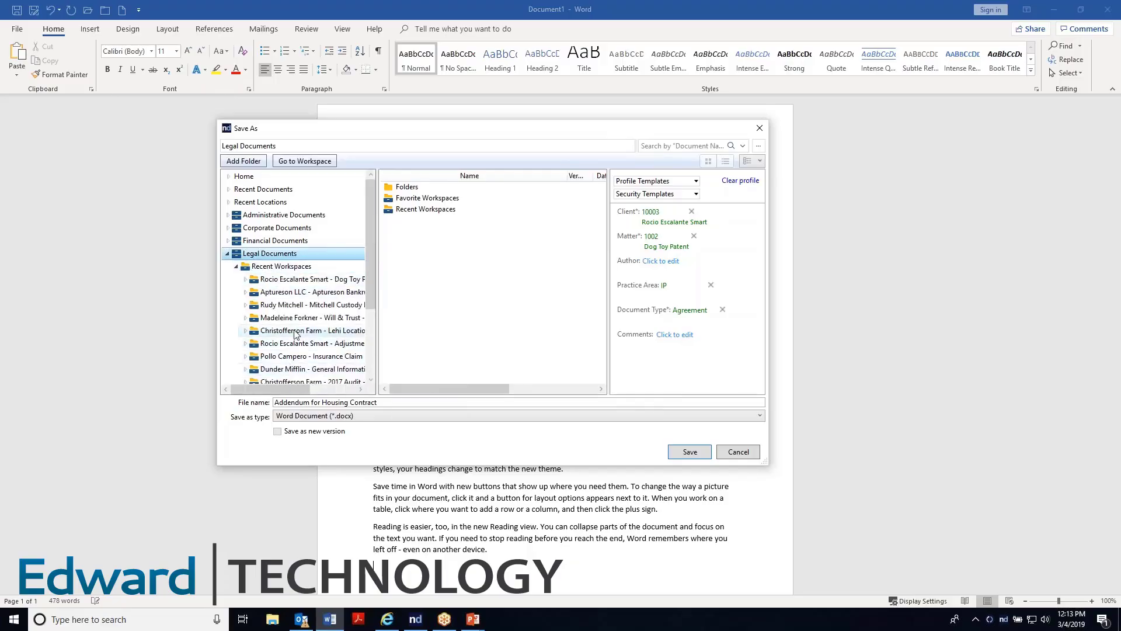
- Choose the Christofferson Farm workspace's Correspondence folder and save the addendum as v.1
{"action": "left_click", "coordinate": [274, 331]}
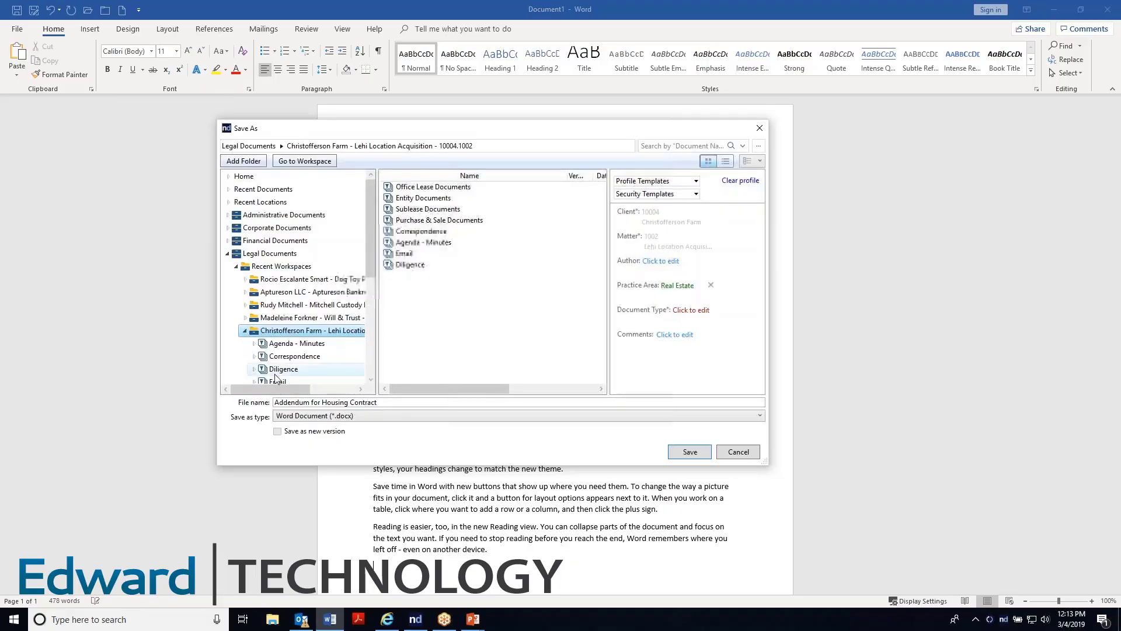
{"action": "scroll", "coordinate": [297, 350], "scroll_direction": "down", "scroll_amount": 2}
{"action": "left_click", "coordinate": [294, 273]}
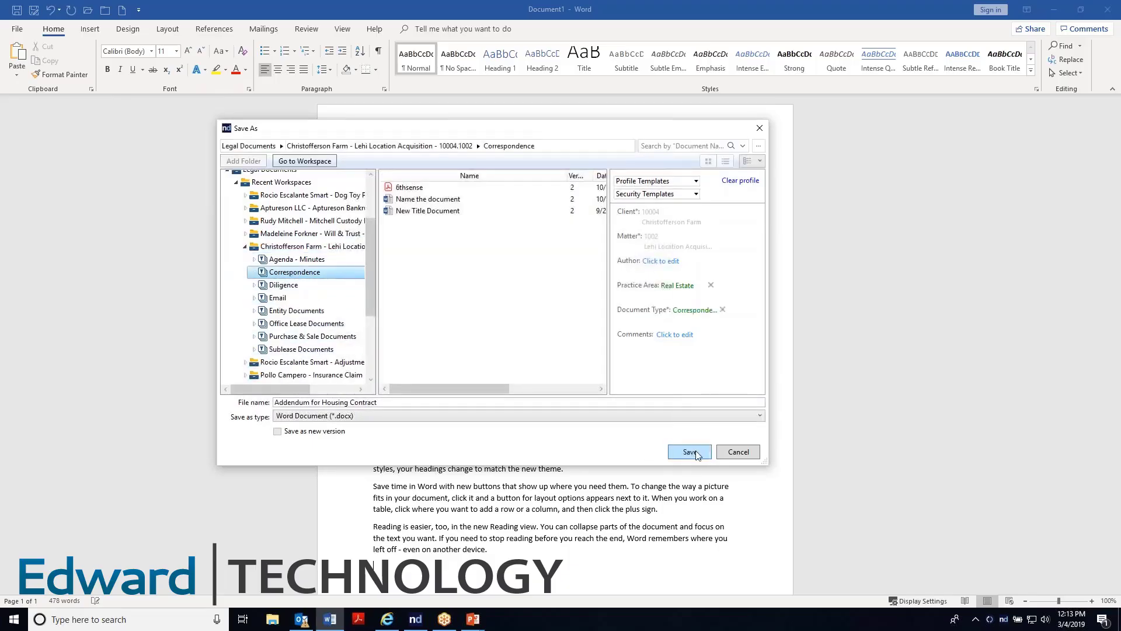
{"action": "left_click", "coordinate": [690, 452]}
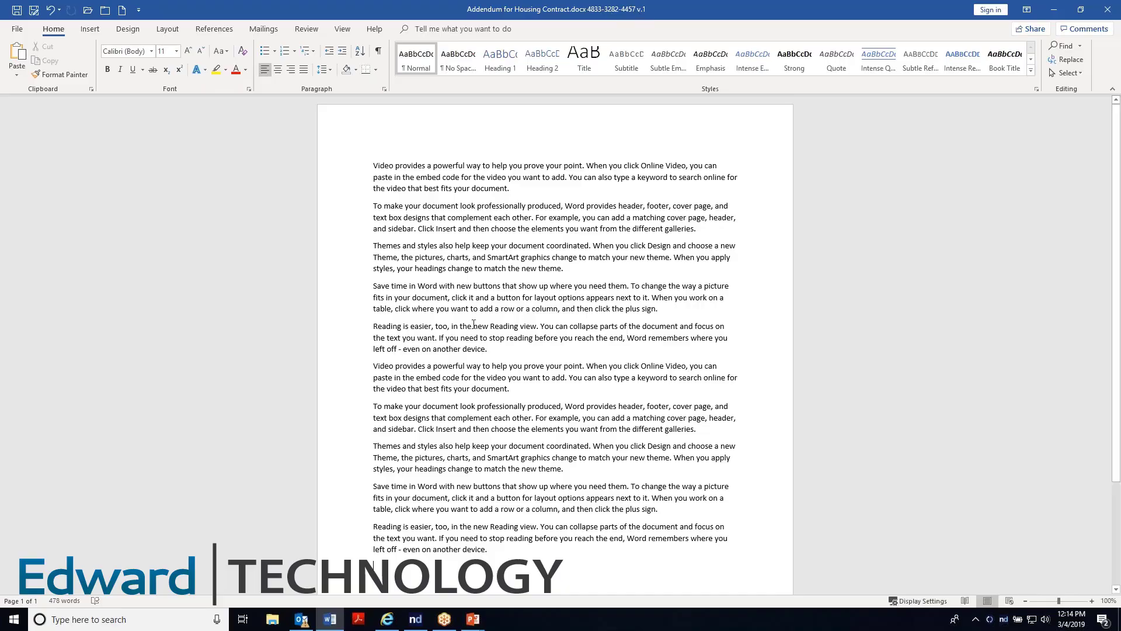
- Delete the second 'Video provides…' paragraph from the addendum, leaving 431 words in nine paragraphs
{"action": "scroll", "coordinate": [474, 324], "scroll_direction": "down", "scroll_amount": 4}
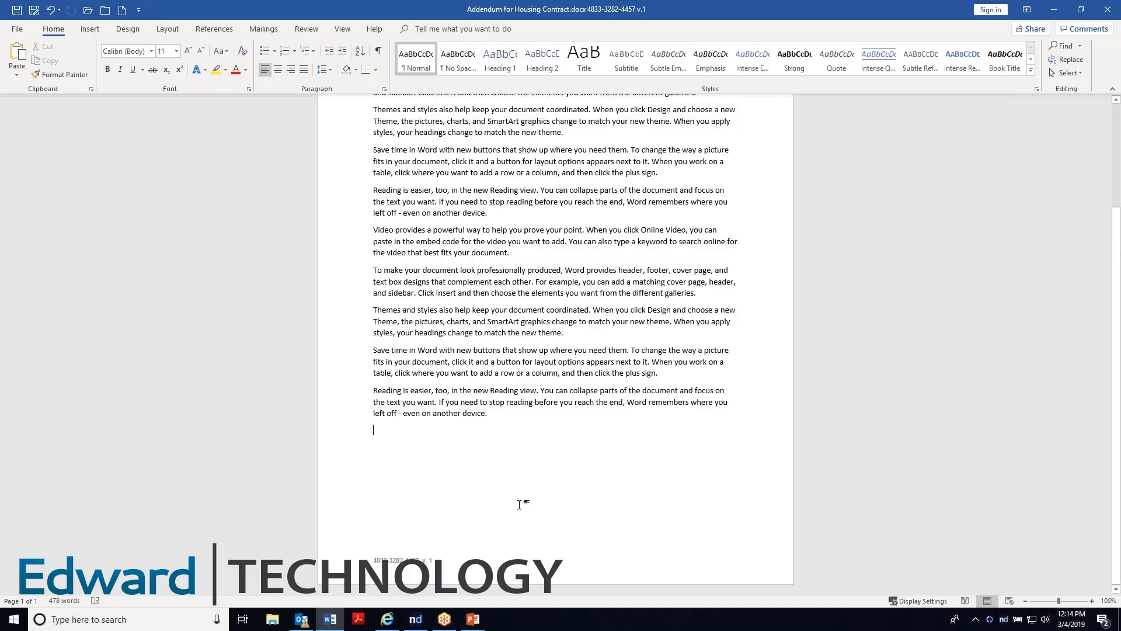
{"action": "scroll", "coordinate": [519, 504], "scroll_direction": "up", "scroll_amount": 4}
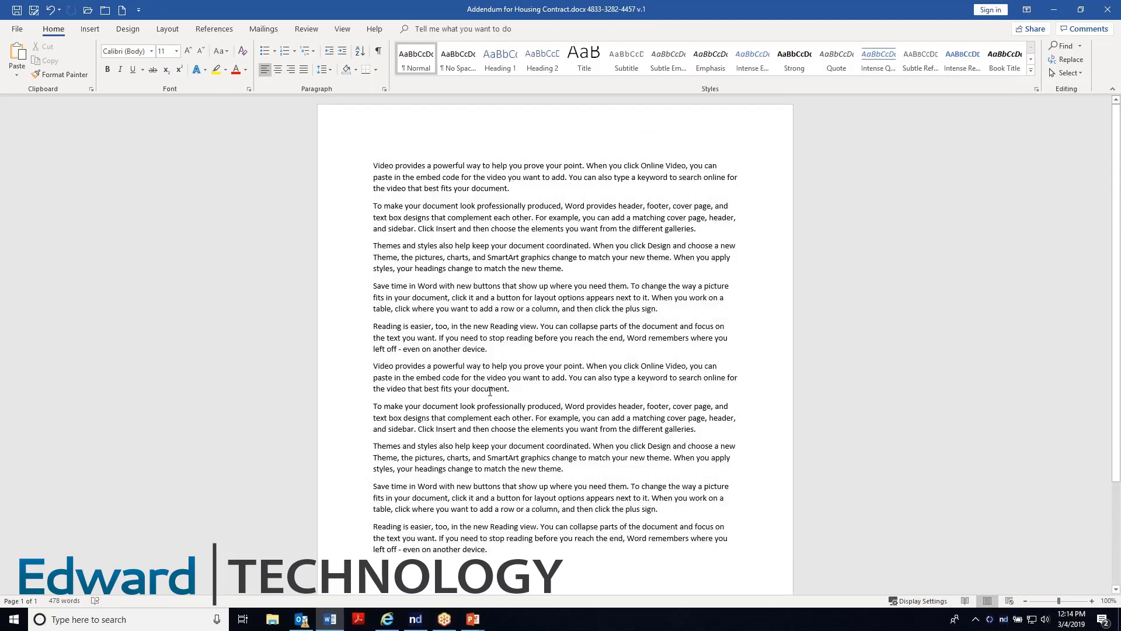
{"action": "left_click_drag", "start_coordinate": [490, 391], "coordinate": [363, 368]}
{"action": "key", "text": "Delete"}
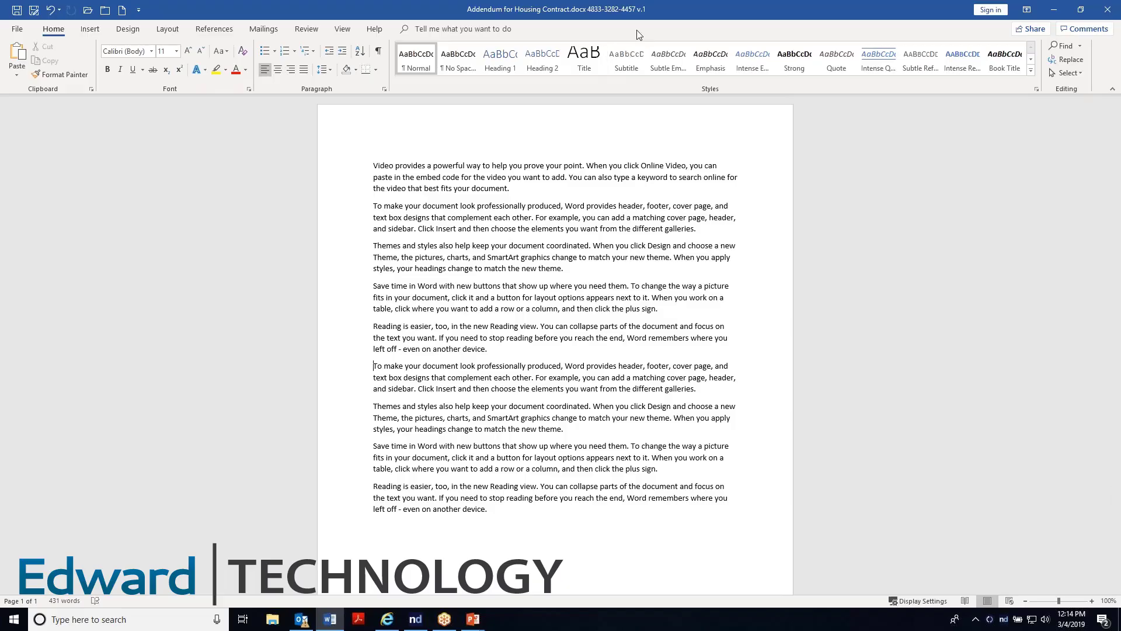
- Save the edited addendum to NetDocuments as new version v.2, with a description of the edits
{"action": "left_click", "coordinate": [33, 11]}
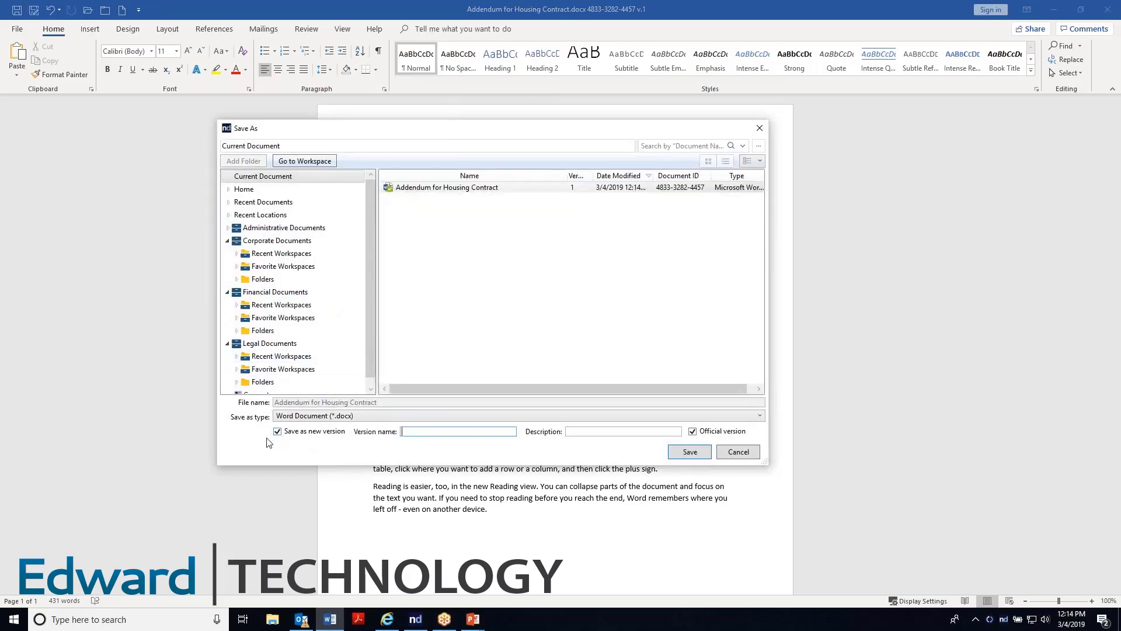
{"action": "left_click", "coordinate": [585, 430]}
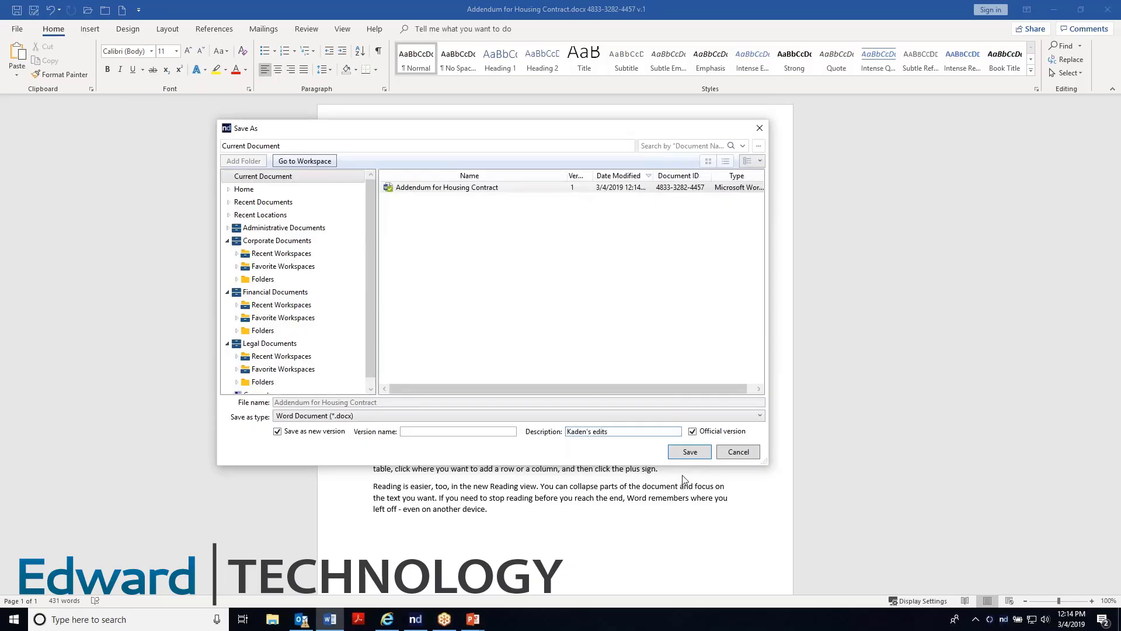
{"action": "left_click", "coordinate": [691, 454]}
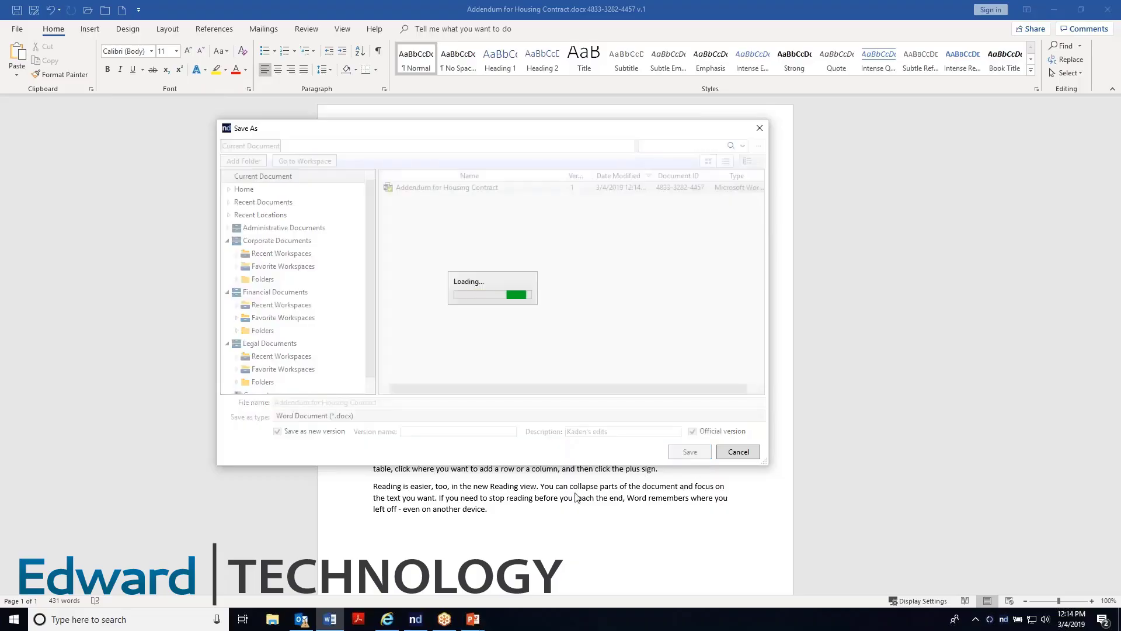